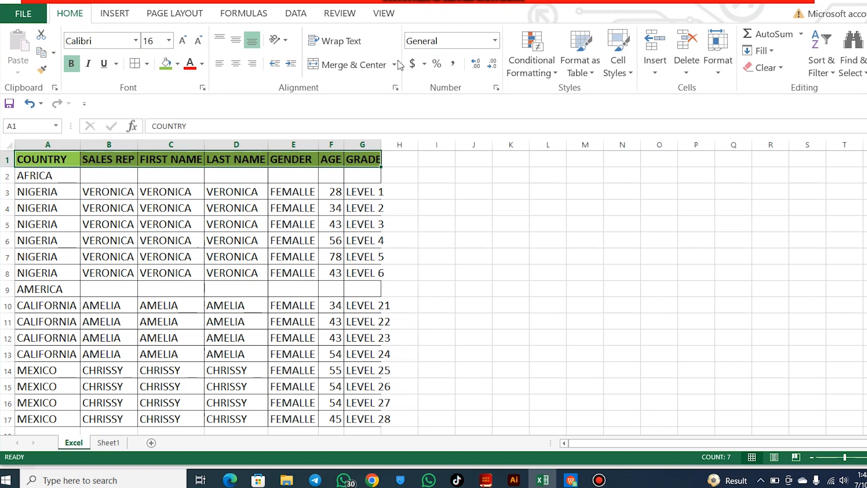
Turn on filtering for the header row and filter the AGE column to show only 43
{"action": "left_click", "coordinate": [831, 75]}
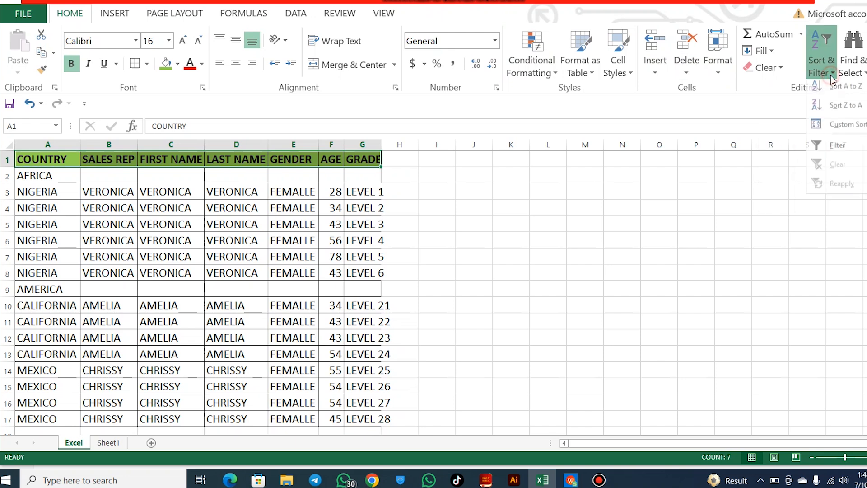
{"action": "left_click", "coordinate": [834, 152]}
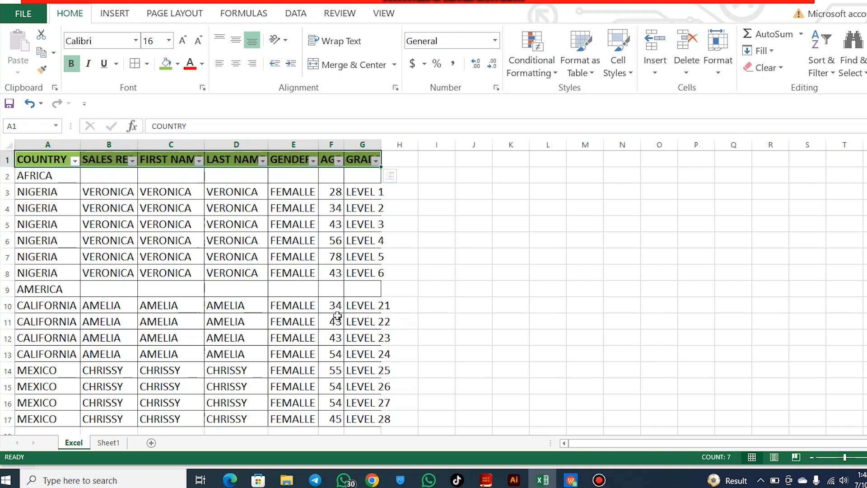
{"action": "left_click", "coordinate": [338, 162]}
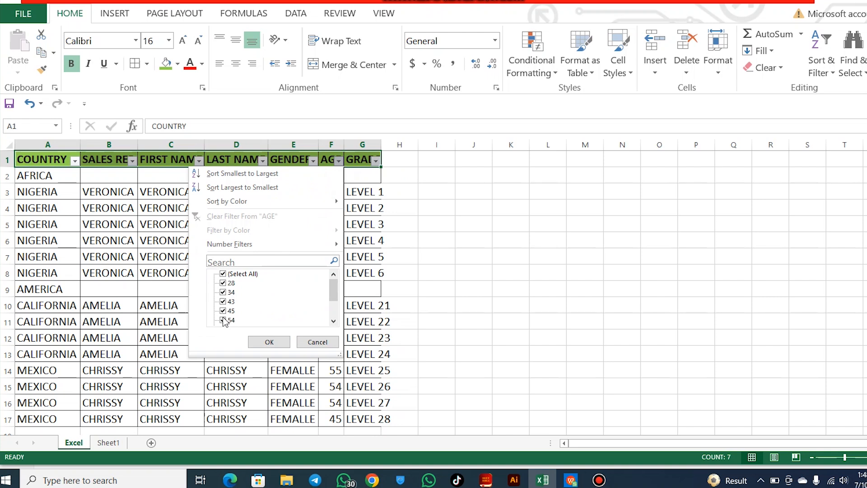
{"action": "left_click", "coordinate": [224, 274]}
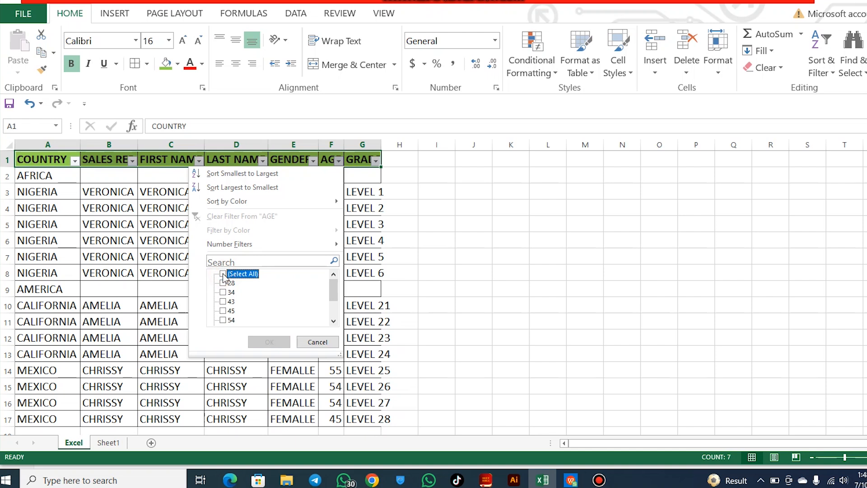
{"action": "left_click", "coordinate": [223, 302]}
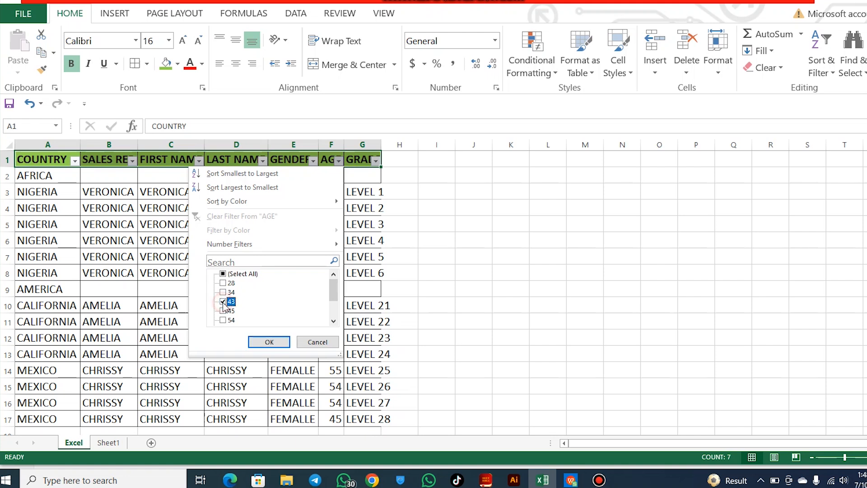
{"action": "left_click", "coordinate": [270, 342]}
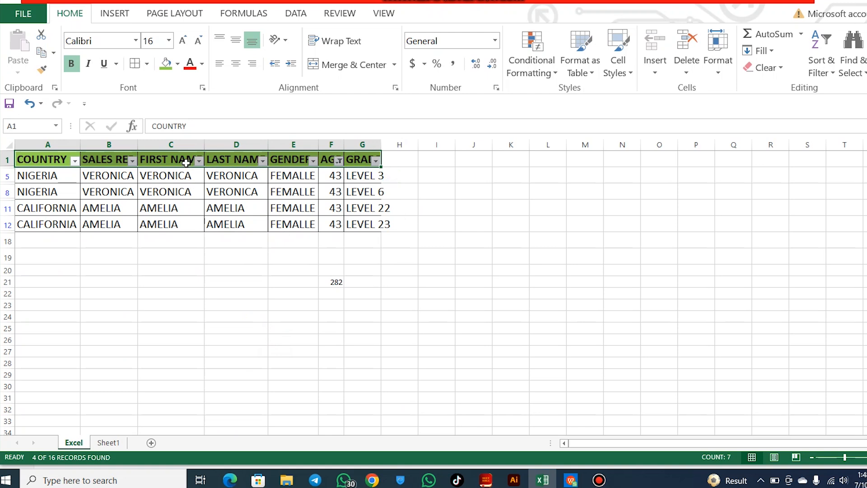
{"action": "left_click", "coordinate": [132, 161]}
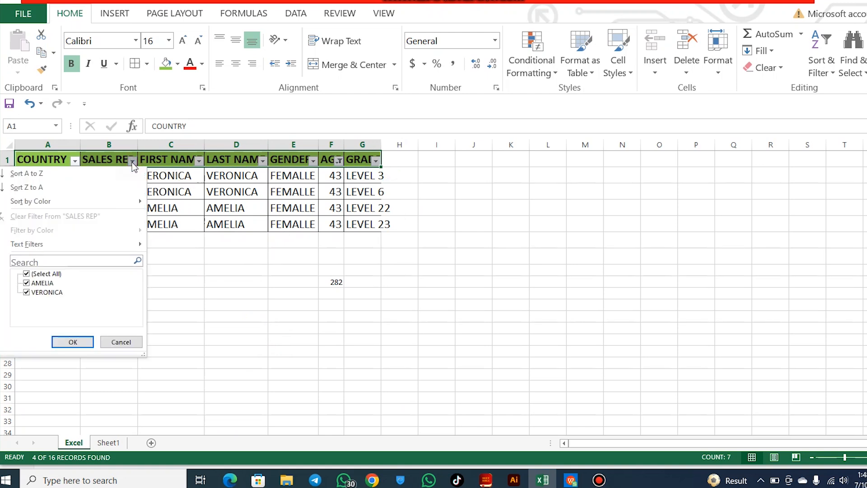
{"action": "left_click", "coordinate": [27, 275]}
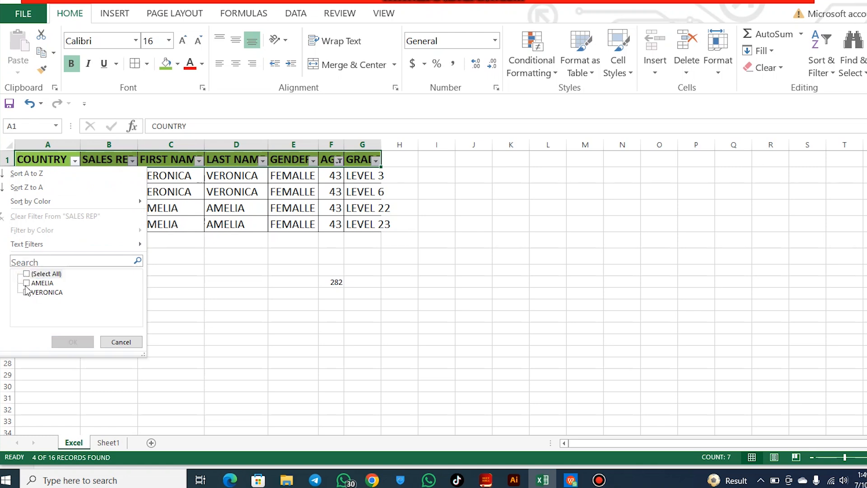
{"action": "left_click", "coordinate": [121, 342]}
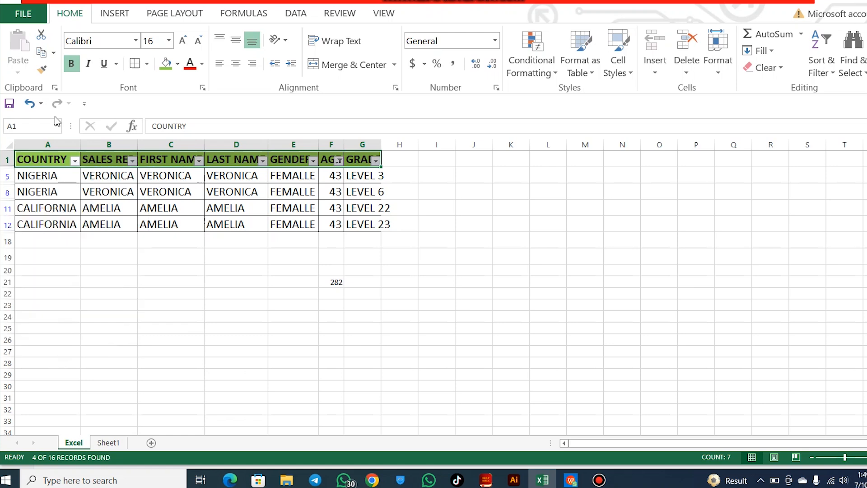
Filter the COUNTRY column to show only NIGERIA
{"action": "left_click", "coordinate": [74, 161]}
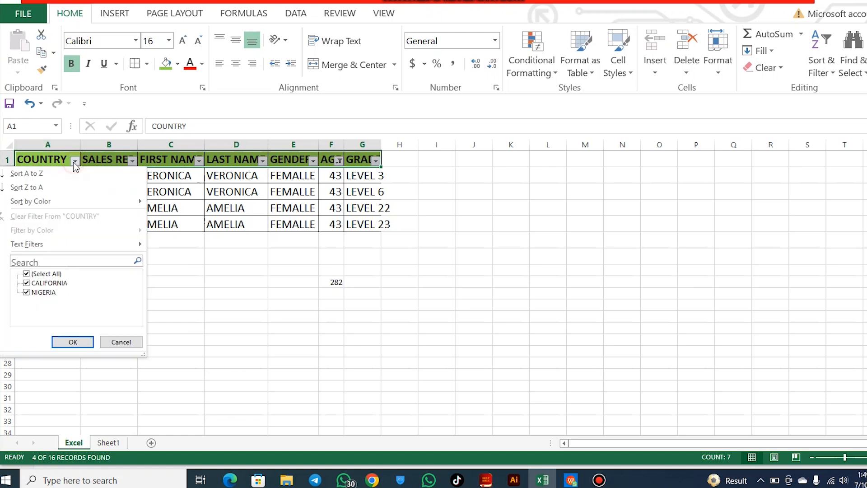
{"action": "left_click", "coordinate": [27, 274]}
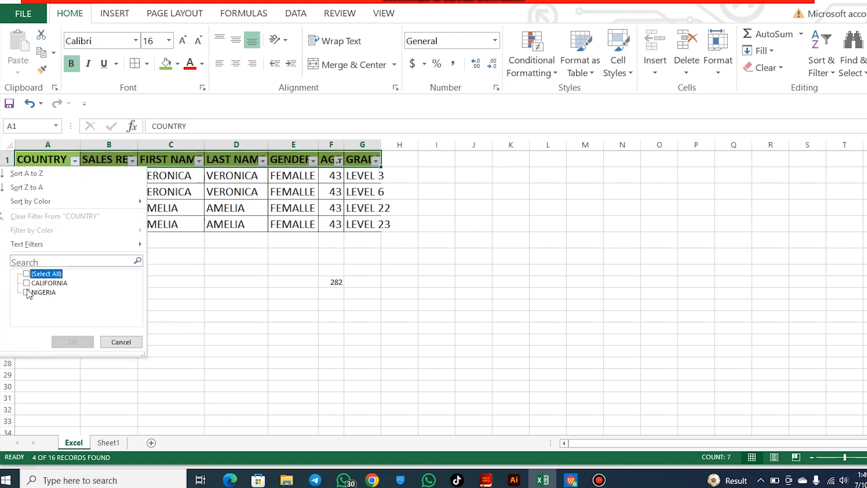
{"action": "left_click", "coordinate": [27, 292]}
{"action": "left_click", "coordinate": [74, 341]}
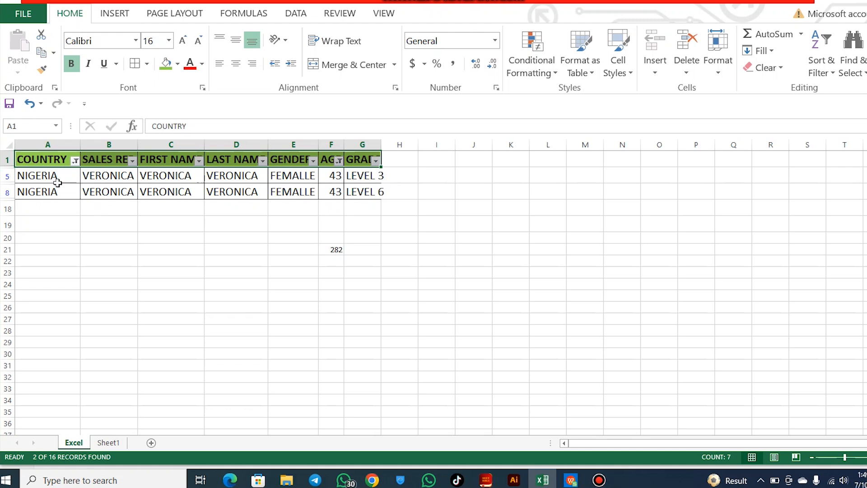
Copy the filtered table with its header row and paste it into Sheet1 starting at cell A1
{"action": "left_click_drag", "start_coordinate": [43, 160], "coordinate": [374, 199]}
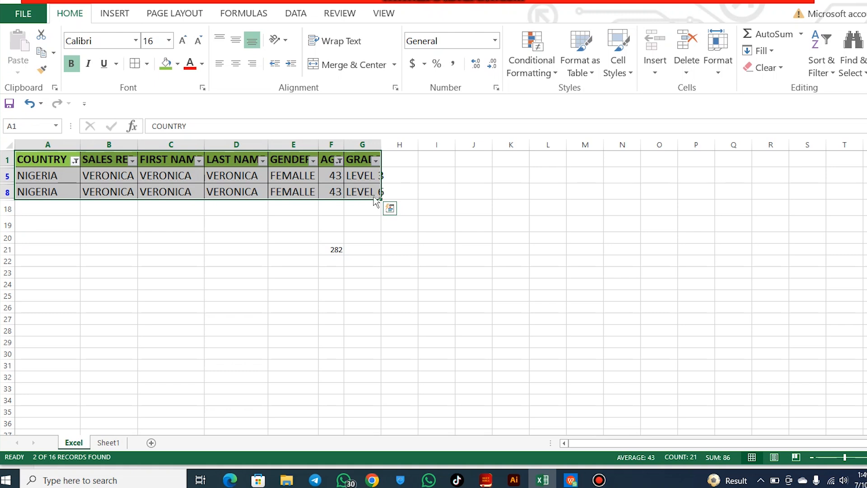
{"action": "left_click", "coordinate": [389, 208]}
{"action": "right_click", "coordinate": [361, 180]}
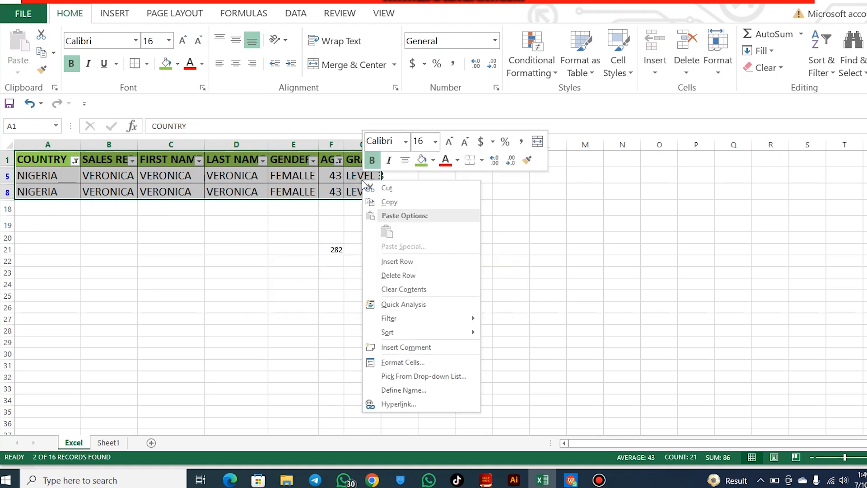
{"action": "left_click", "coordinate": [392, 202]}
{"action": "left_click", "coordinate": [113, 443]}
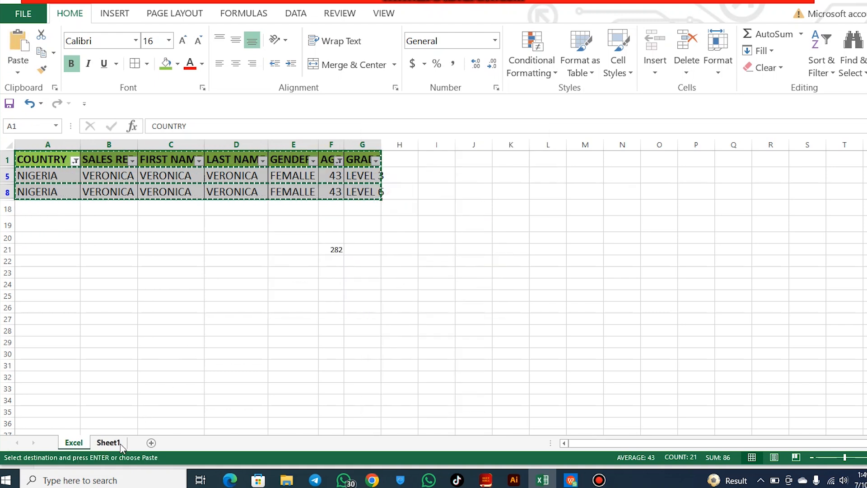
{"action": "left_click", "coordinate": [42, 159]}
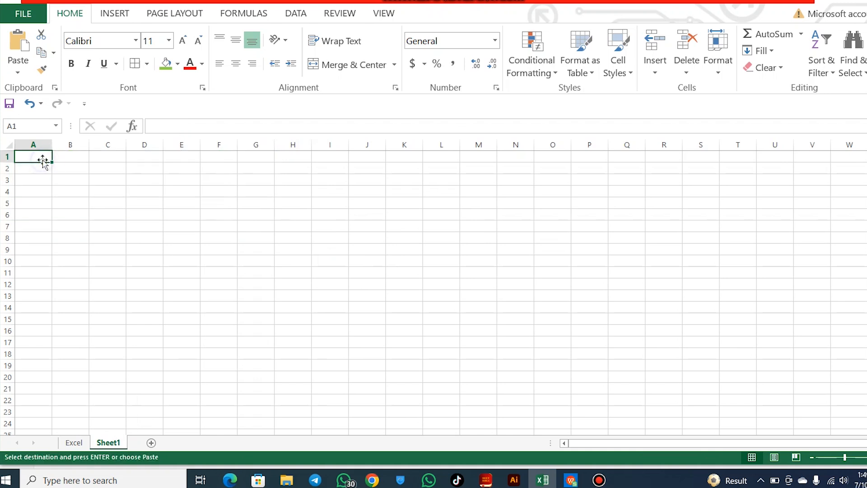
{"action": "key", "text": "ctrl+v"}
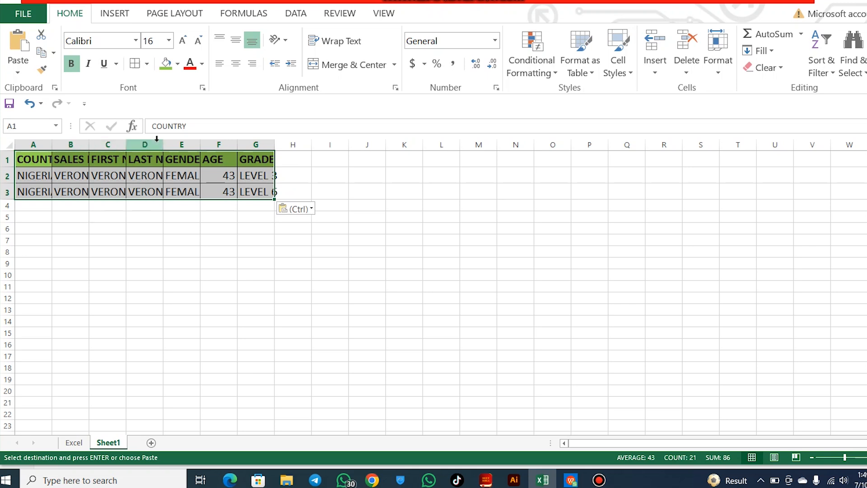
{"action": "left_click", "coordinate": [239, 146]}
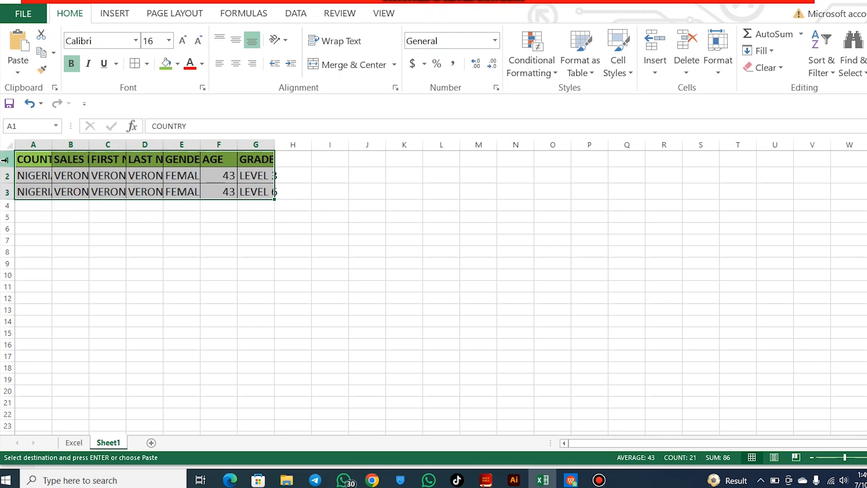
{"action": "left_click", "coordinate": [105, 187]}
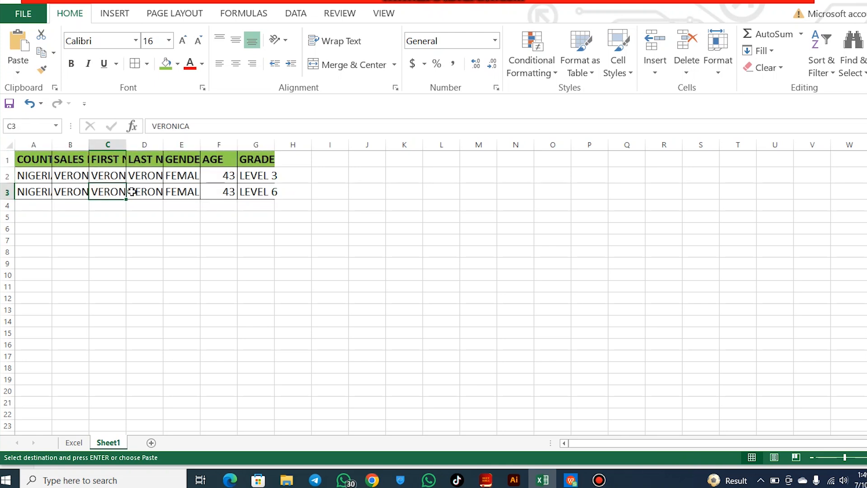
{"action": "left_click", "coordinate": [42, 176]}
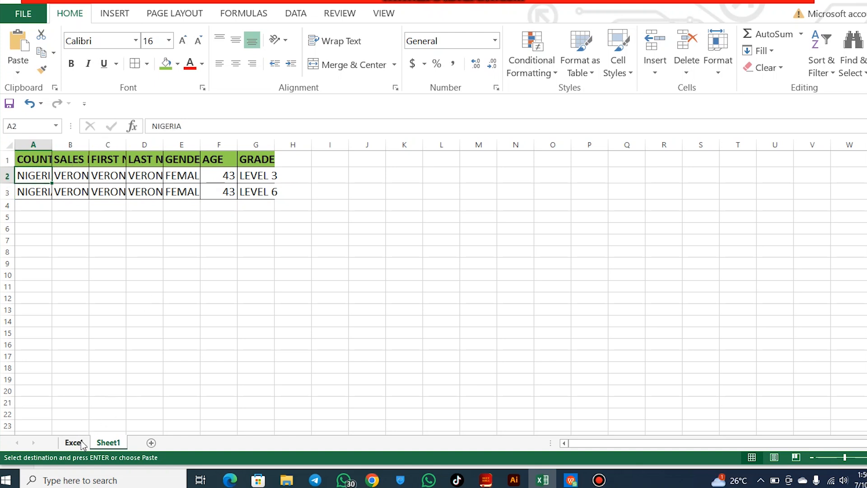
Return to the Excel sheet and reselect all values in the COUNTRY and AGE filters to show every row
{"action": "left_click", "coordinate": [80, 444]}
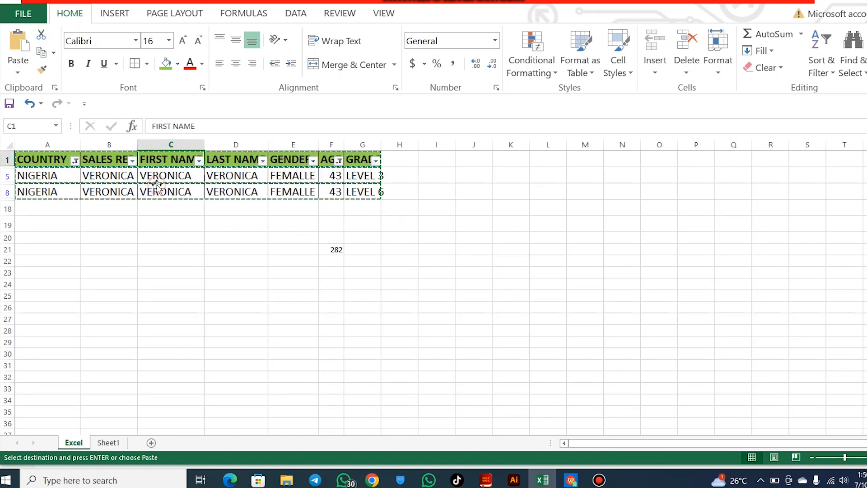
{"action": "left_click", "coordinate": [74, 161]}
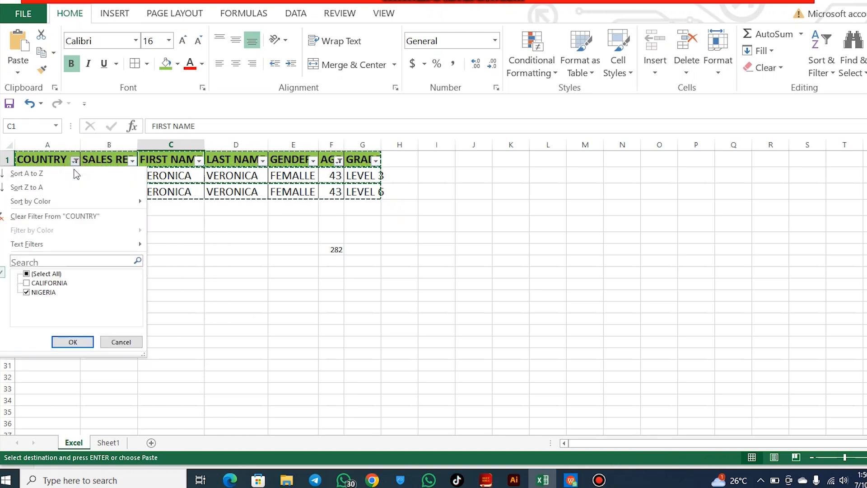
{"action": "left_click", "coordinate": [27, 274]}
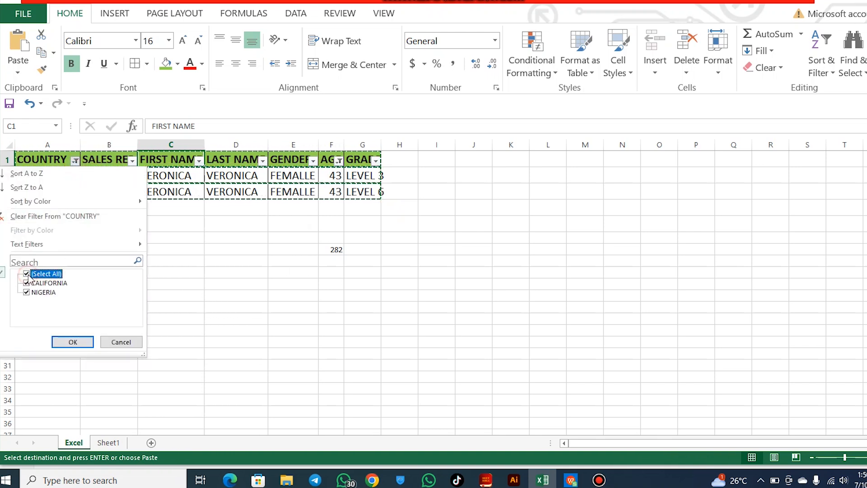
{"action": "left_click", "coordinate": [83, 342]}
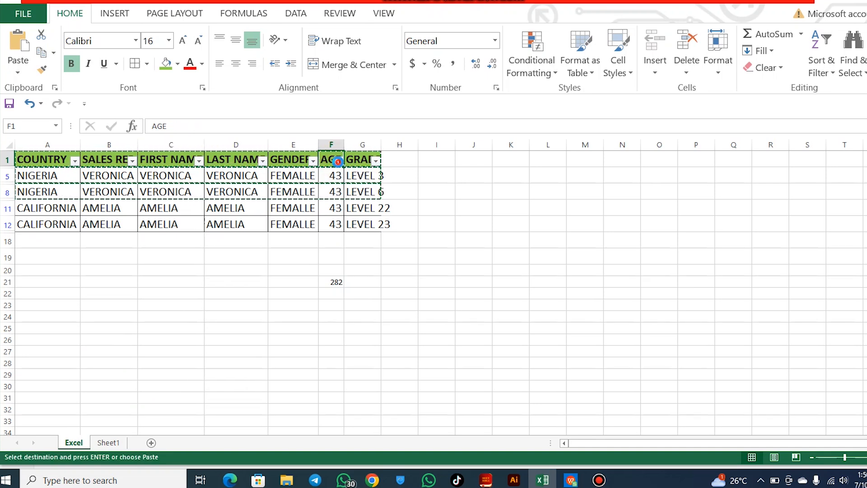
{"action": "left_click", "coordinate": [338, 161]}
{"action": "left_click", "coordinate": [223, 274]}
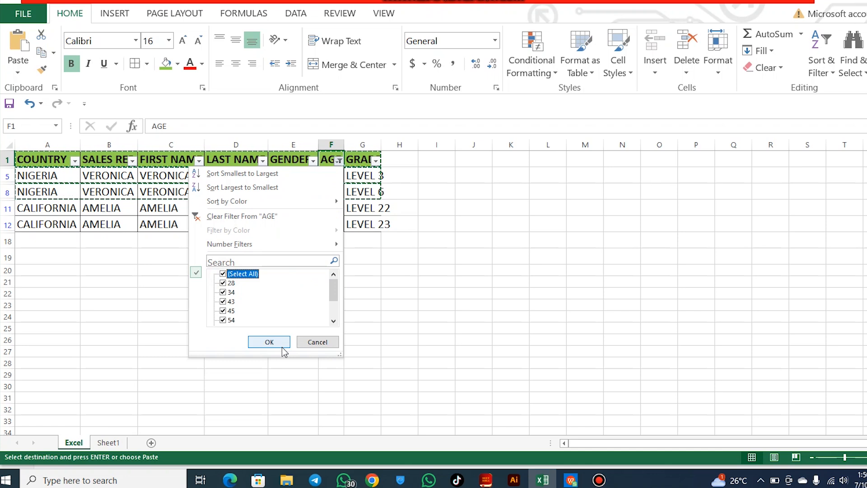
{"action": "left_click", "coordinate": [282, 343]}
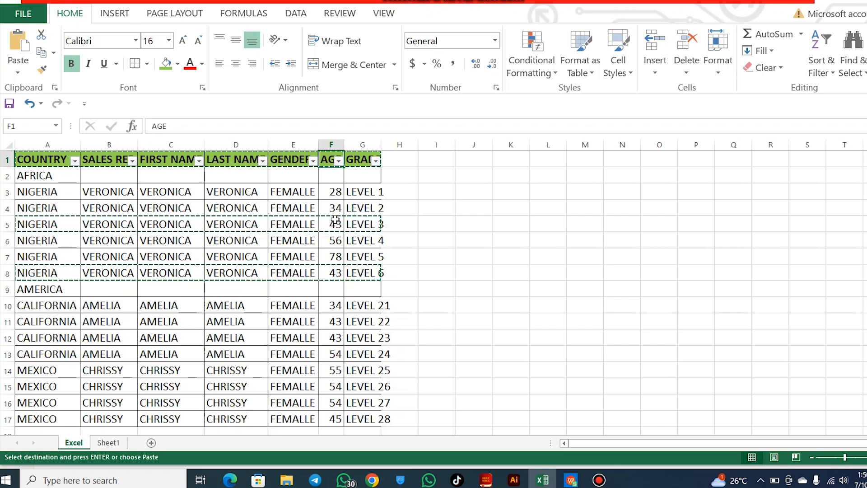
Set up a Between number filter on the AGE column with a lower bound of 28 and an upper bound of 45
{"action": "left_click", "coordinate": [339, 161]}
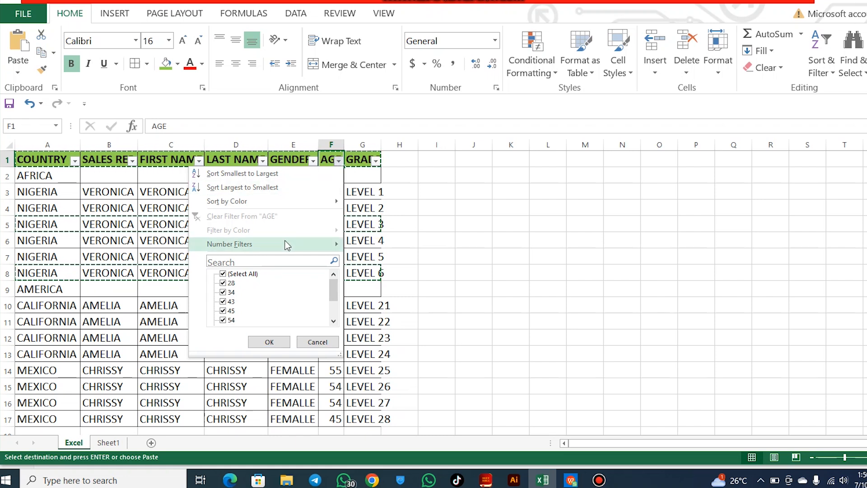
{"action": "mouse_move", "coordinate": [285, 244]}
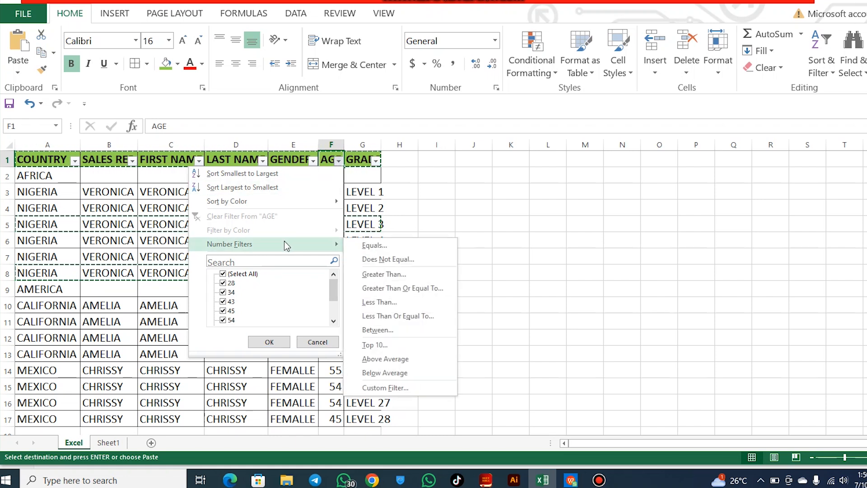
{"action": "left_click", "coordinate": [386, 332]}
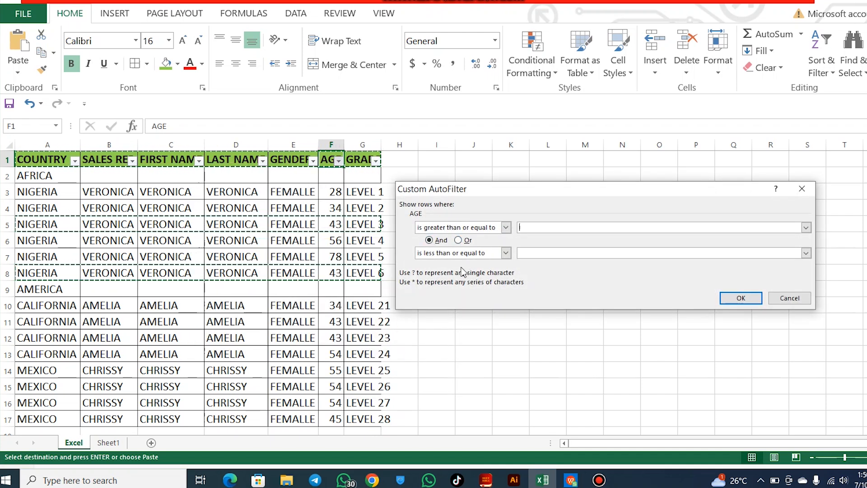
{"action": "left_click", "coordinate": [530, 228]}
{"action": "type", "text": "28"}
{"action": "left_click", "coordinate": [530, 251]}
{"action": "type", "text": "45"}
Change the two AGE filter conditions to "is greater than" and "is less than", and apply the filter
{"action": "left_click", "coordinate": [506, 228]}
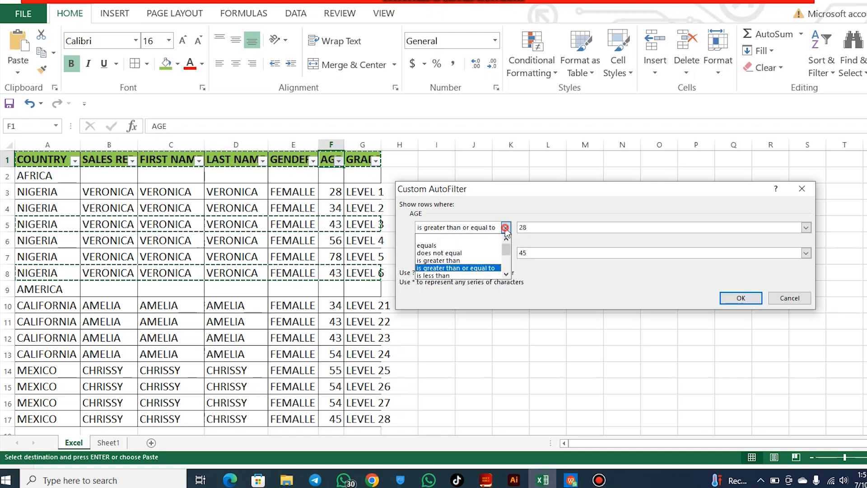
{"action": "left_click", "coordinate": [448, 260]}
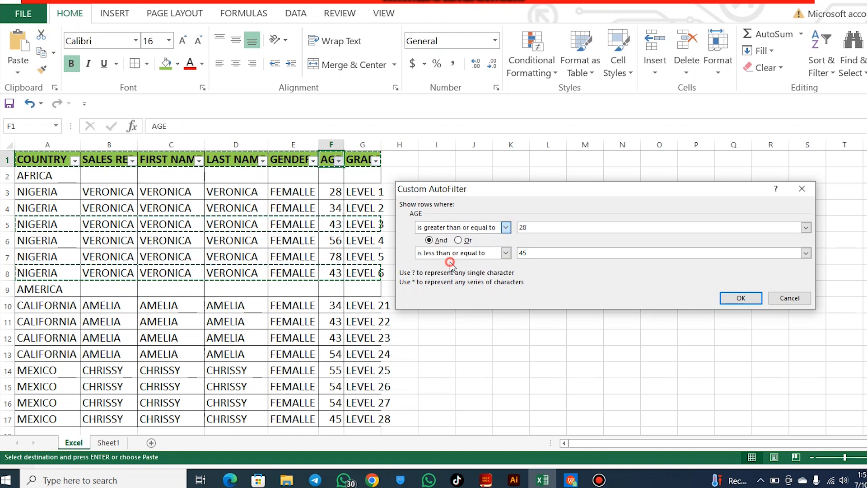
{"action": "left_click", "coordinate": [506, 253]}
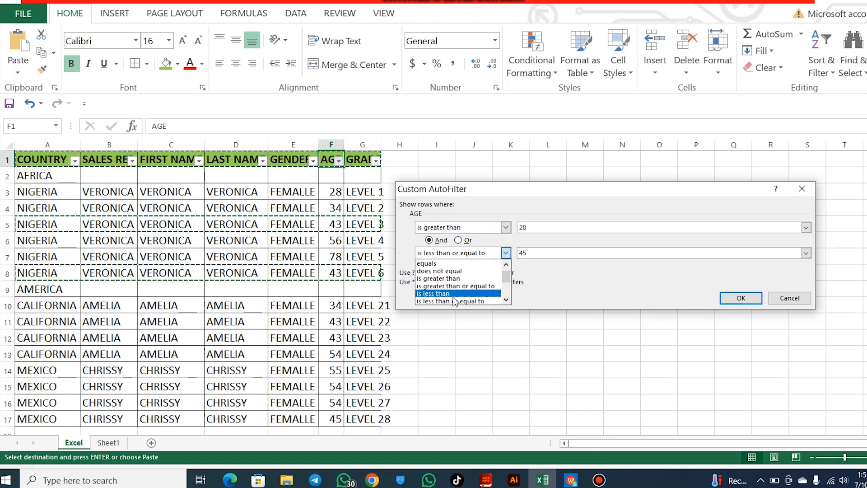
{"action": "left_click", "coordinate": [468, 294]}
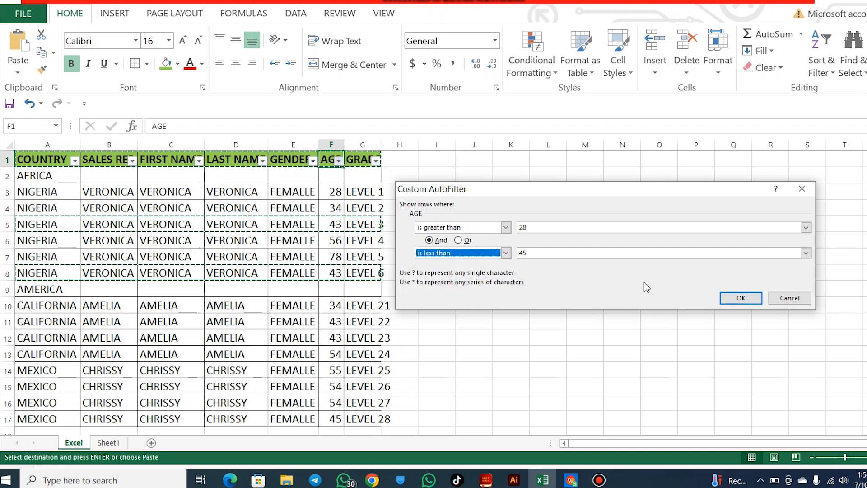
{"action": "left_click", "coordinate": [737, 298]}
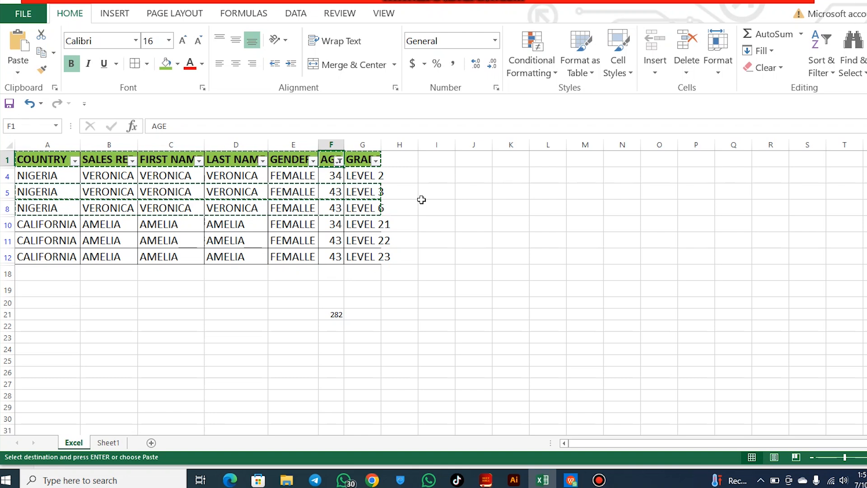
{"action": "left_click", "coordinate": [475, 193]}
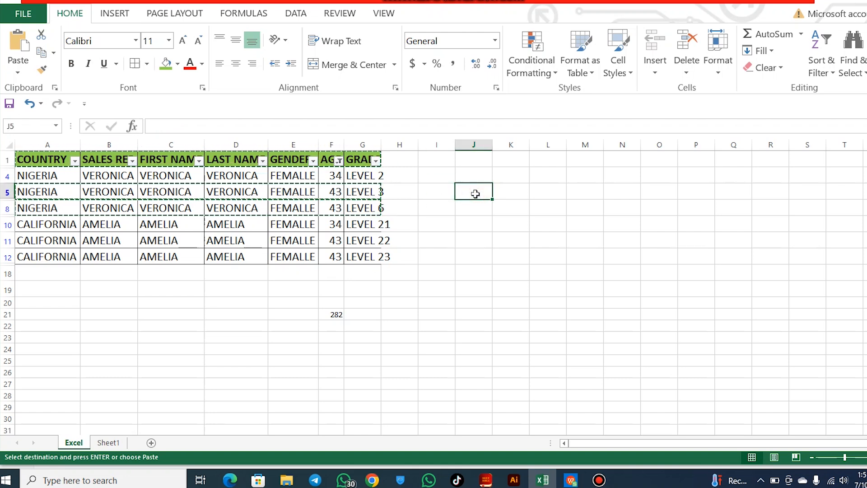
Try entering the FILTER function in cell J5, and clear the typed formula
{"action": "type", "text": "="}
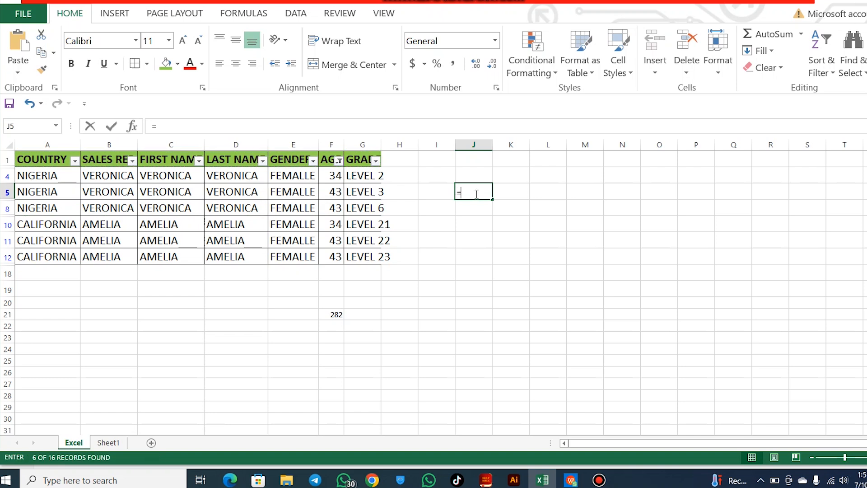
{"action": "type", "text": "FILTER"}
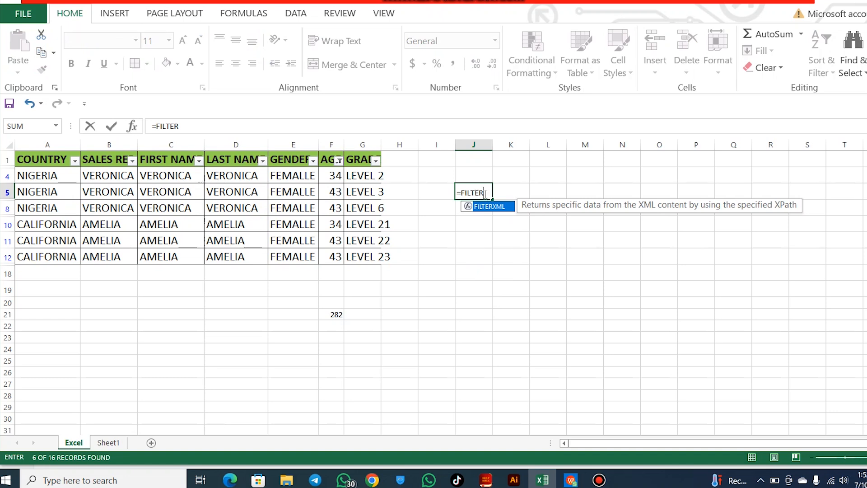
{"action": "left_click_drag", "start_coordinate": [483, 194], "coordinate": [454, 195]}
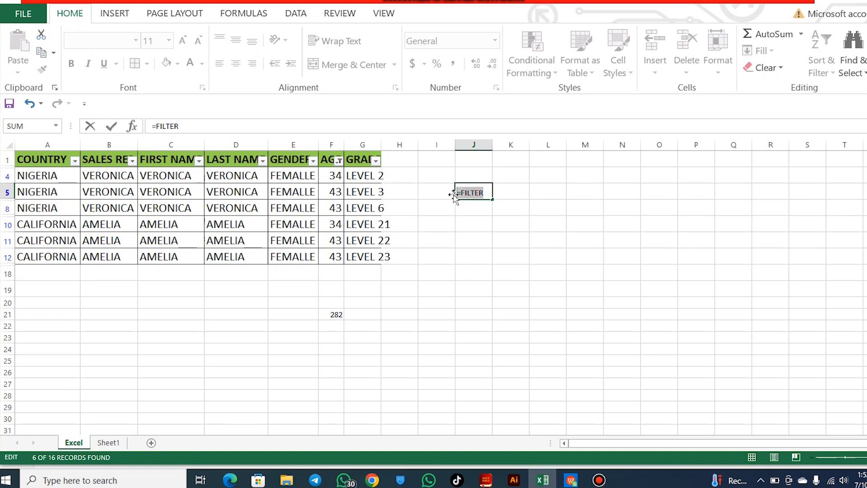
{"action": "key", "text": "BackSpace"}
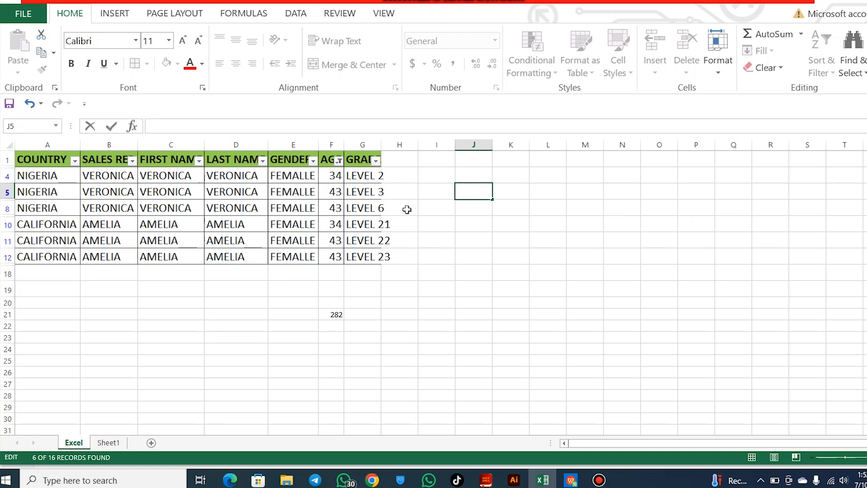
Write the note "OFFICE 365" in cell J5, beside the filtered table
{"action": "left_click", "coordinate": [469, 205]}
{"action": "left_click", "coordinate": [469, 192]}
{"action": "type", "text": "OFFICE 365"}
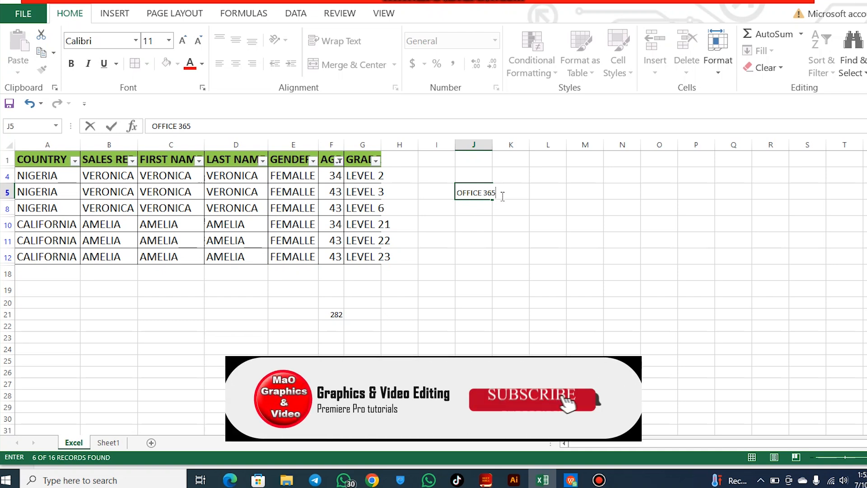
{"action": "left_click_drag", "start_coordinate": [499, 194], "coordinate": [457, 194]}
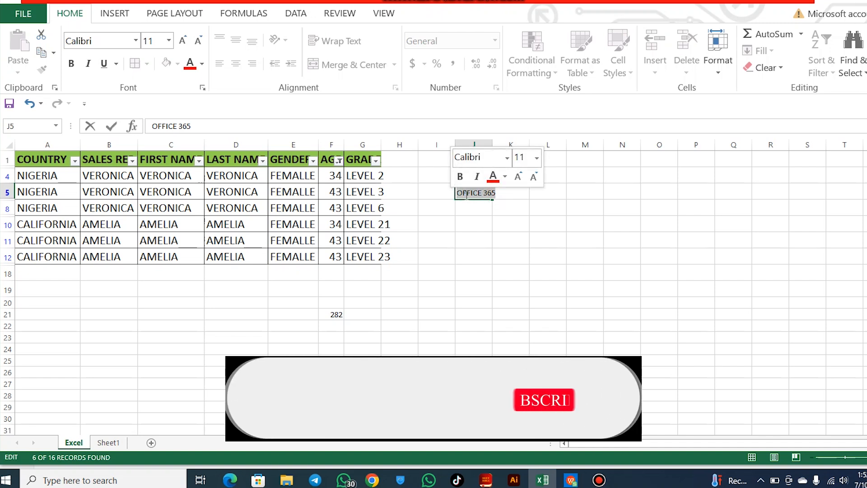
{"action": "left_click", "coordinate": [499, 195]}
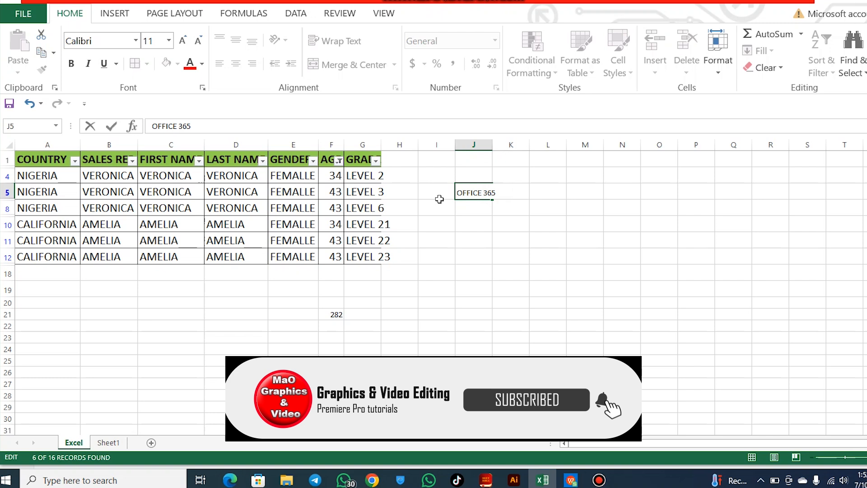